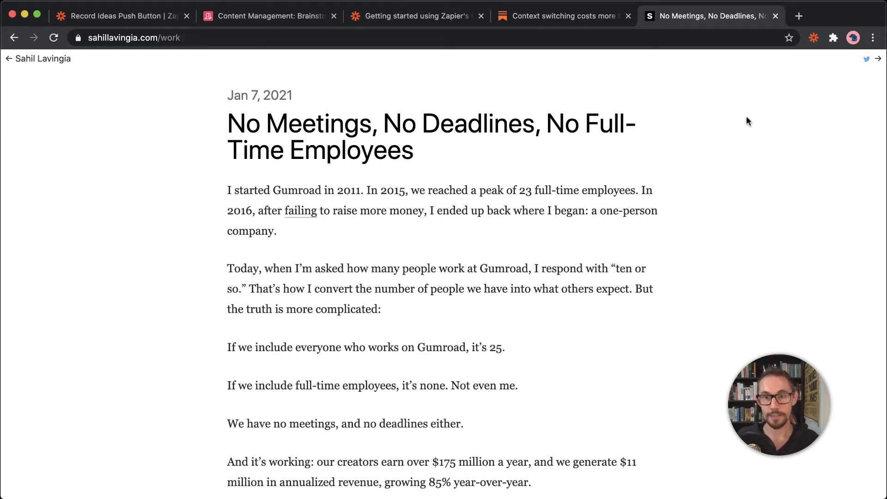
pyautogui.click(813, 38)
pyautogui.click(814, 38)
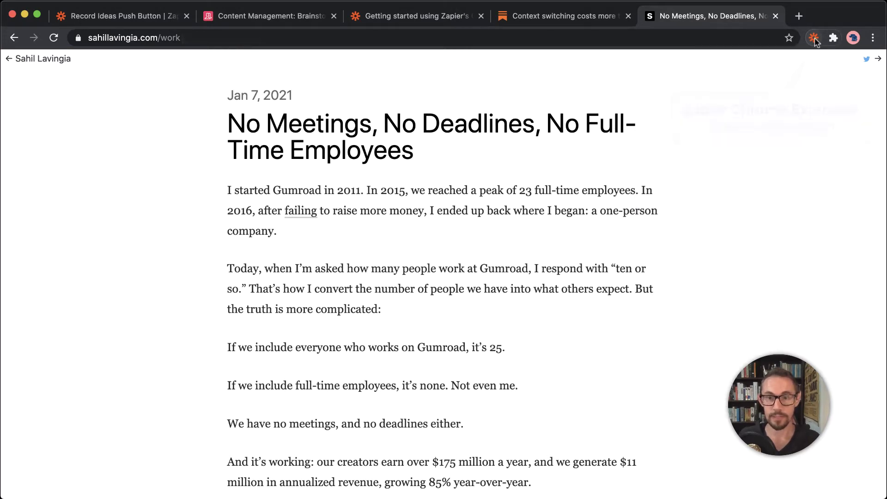
pyautogui.click(565, 22)
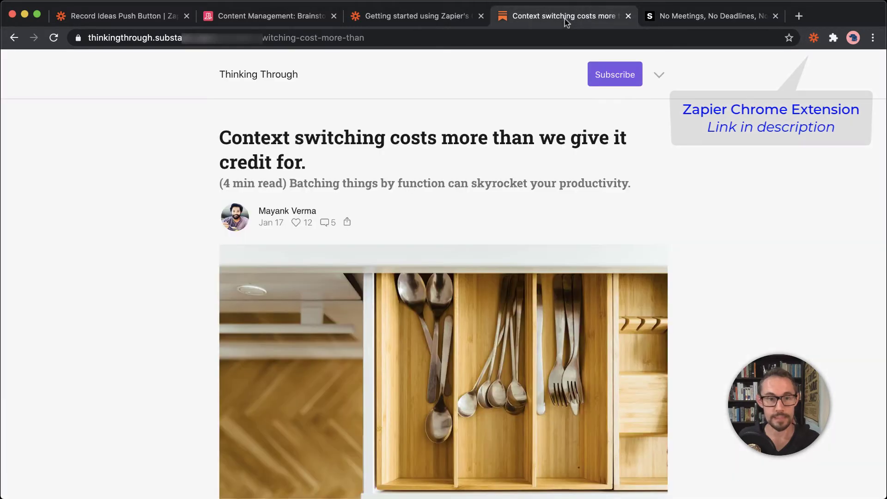
pyautogui.click(715, 18)
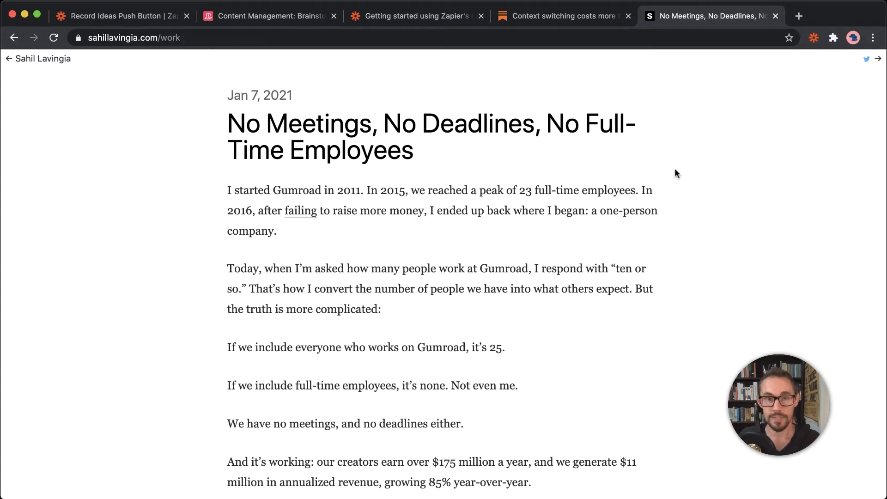
# Send the idea "Future of work article - how to run your business without an office" from this article using the Zapier extension's Record Ideas Push Button.
pyautogui.click(813, 38)
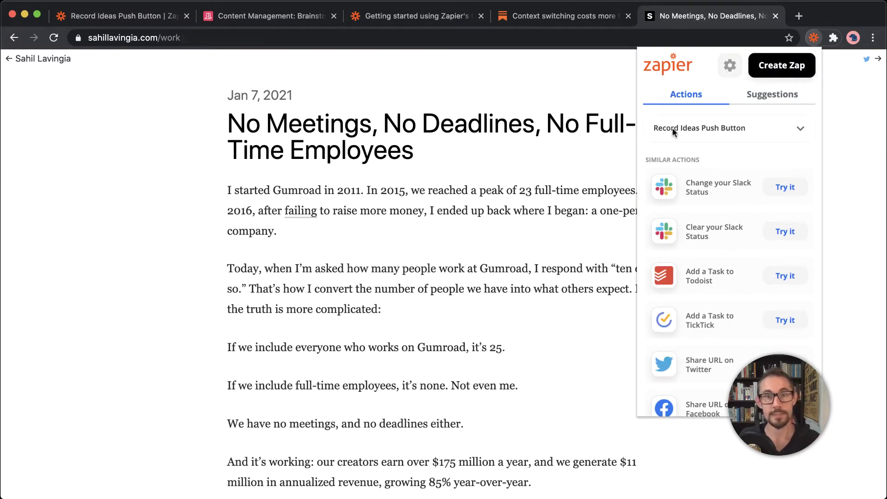
pyautogui.click(704, 126)
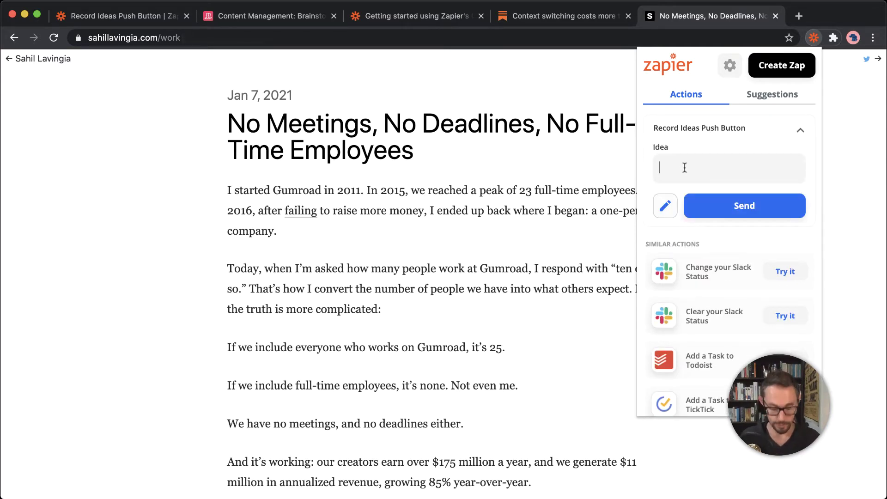
pyautogui.write('No m')
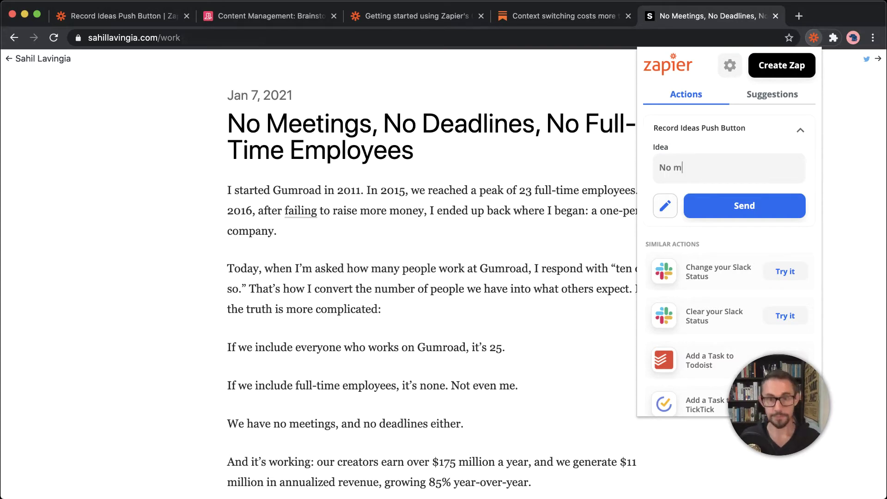
pyautogui.press('BackSpace')
pyautogui.press('BackSpace')
pyautogui.press('BackSpace')
pyautogui.write('F')
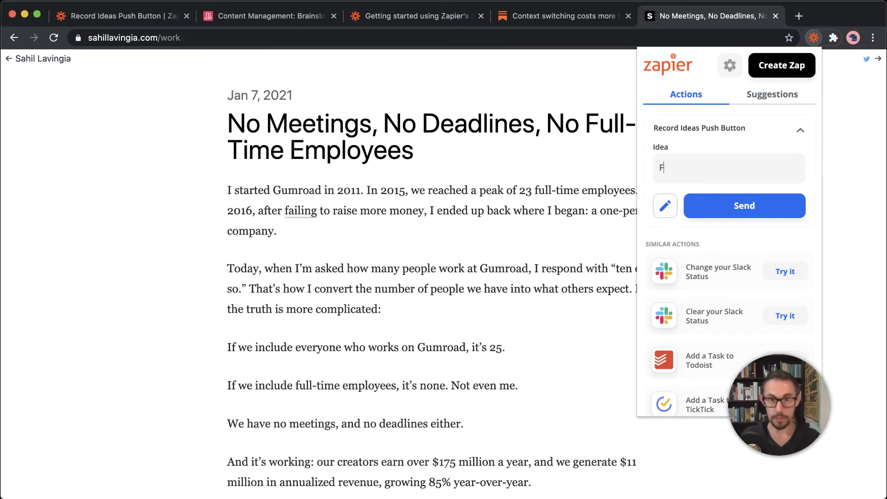
pyautogui.write('Fut')
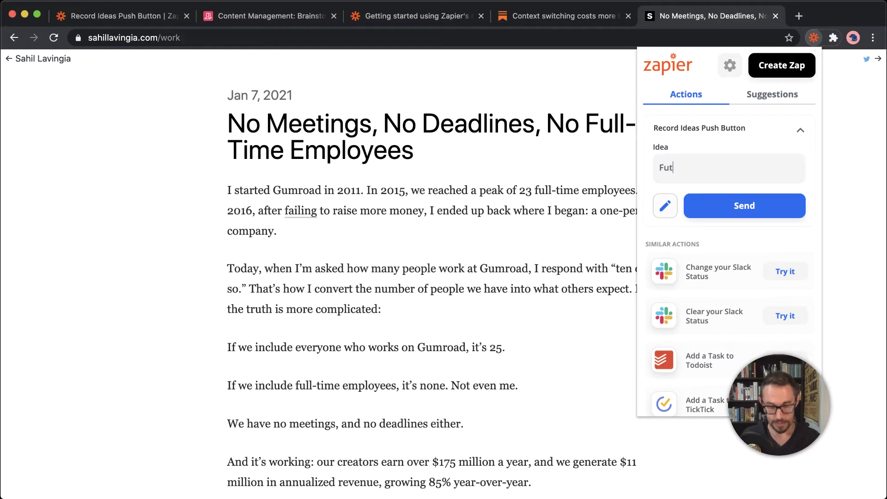
pyautogui.write('ure of work article  ')
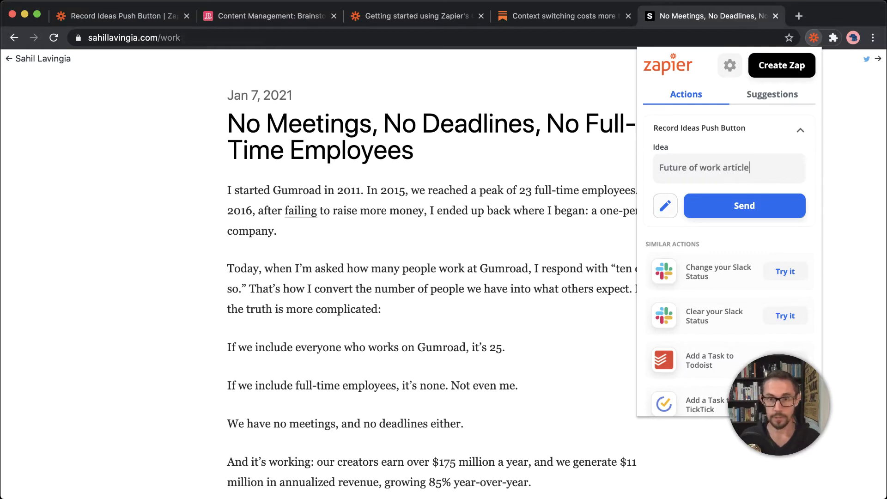
pyautogui.write('- ')
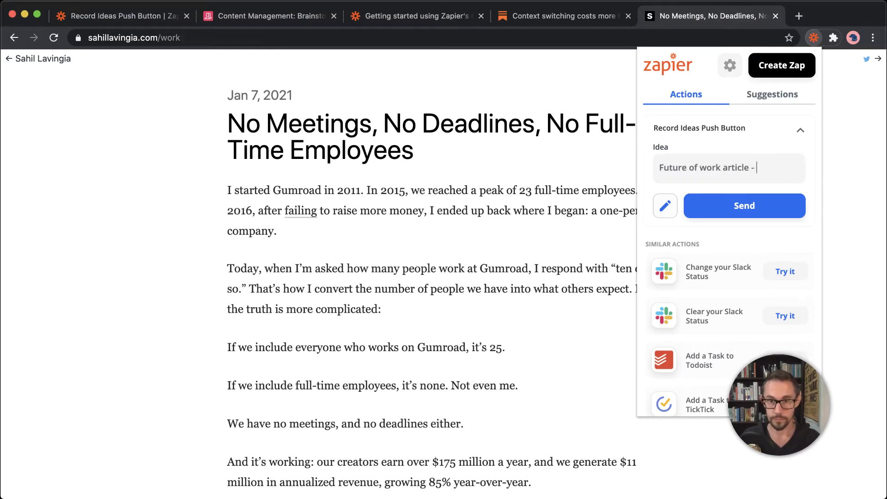
pyautogui.write('how to run')
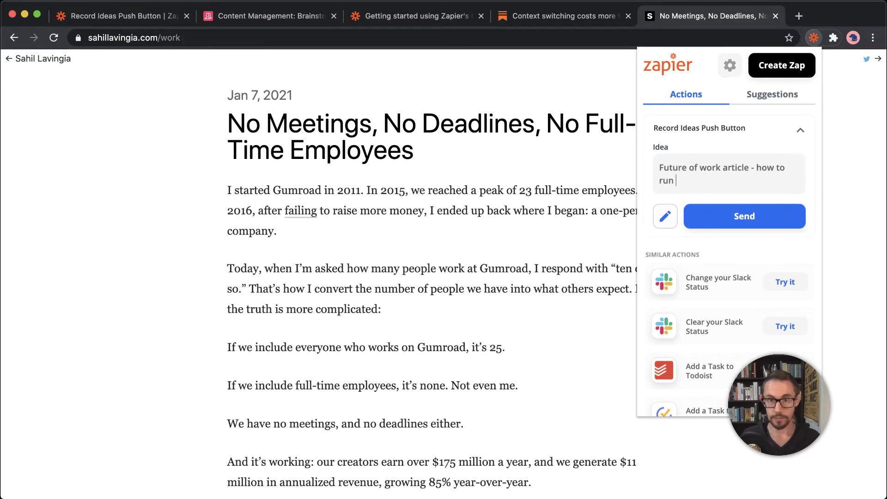
pyautogui.write(' your business')
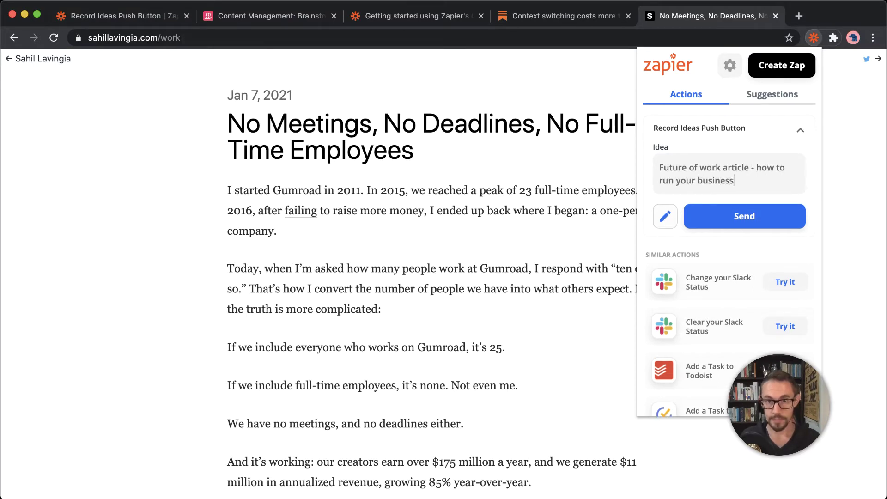
pyautogui.write(' without ')
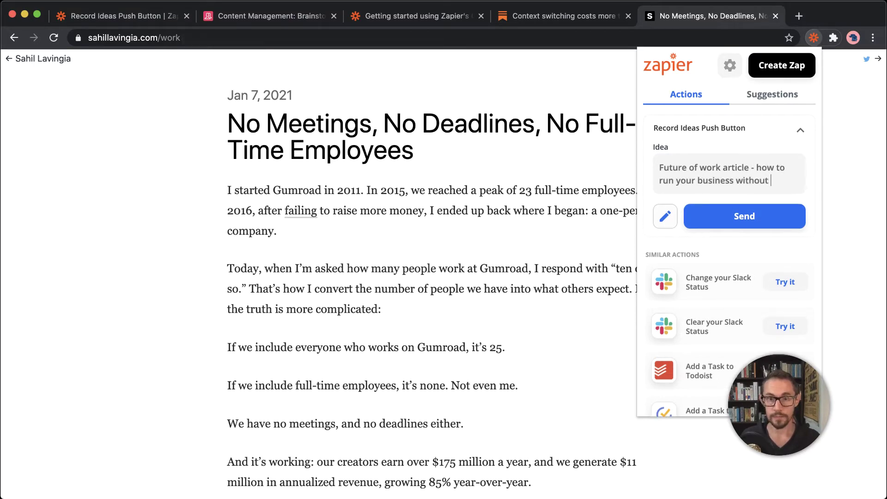
pyautogui.write('an office')
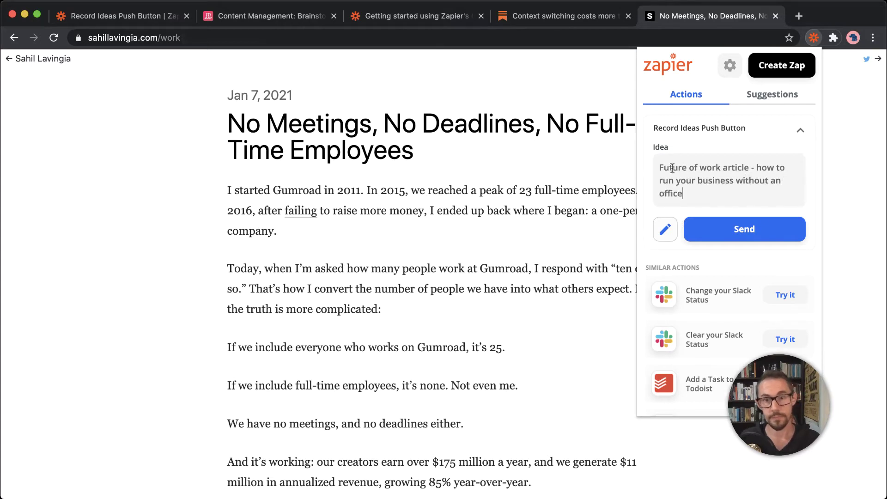
pyautogui.click(757, 233)
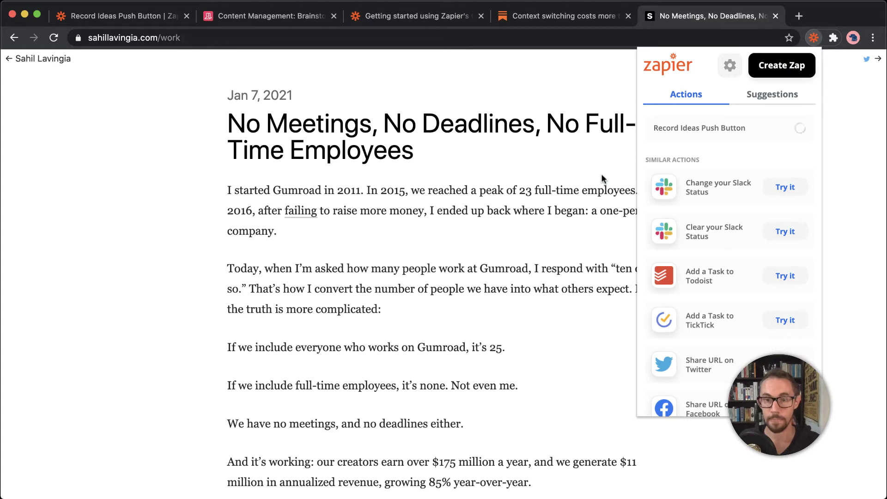
# Switch to the Airtable Content Management base and inspect the expanded record of the "Future of work article" idea in Grid view.
pyautogui.click(296, 21)
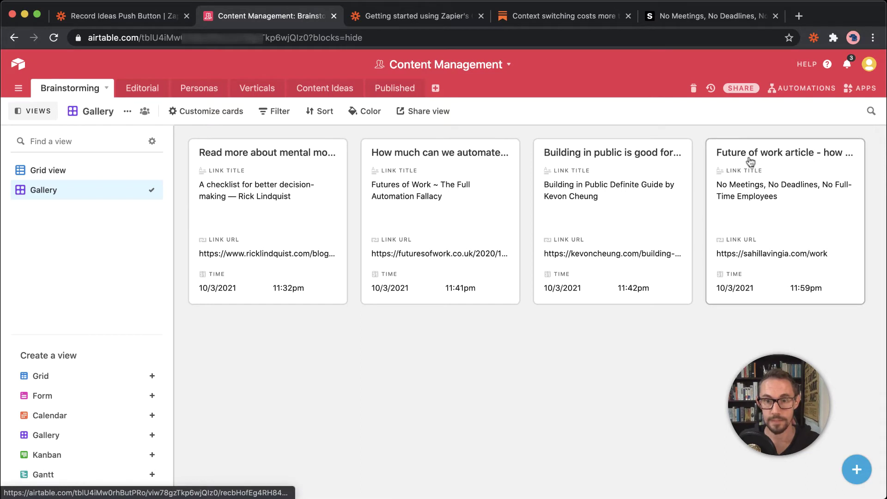
pyautogui.click(51, 171)
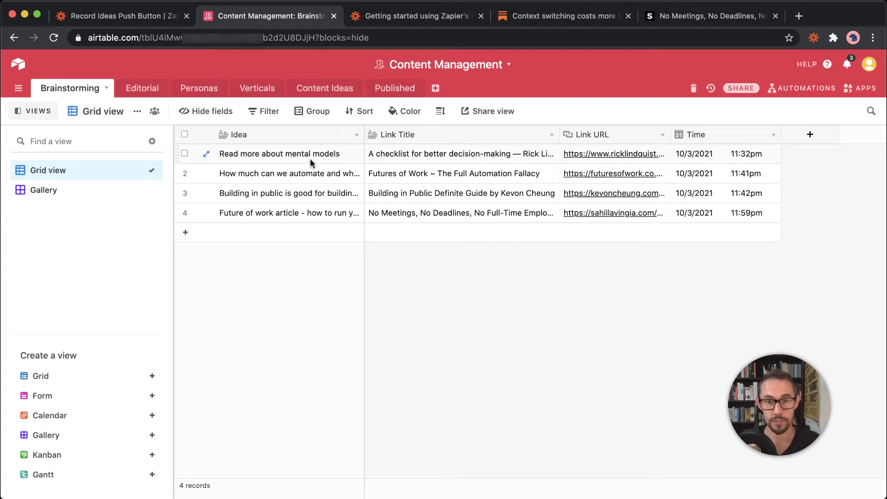
pyautogui.click(293, 216)
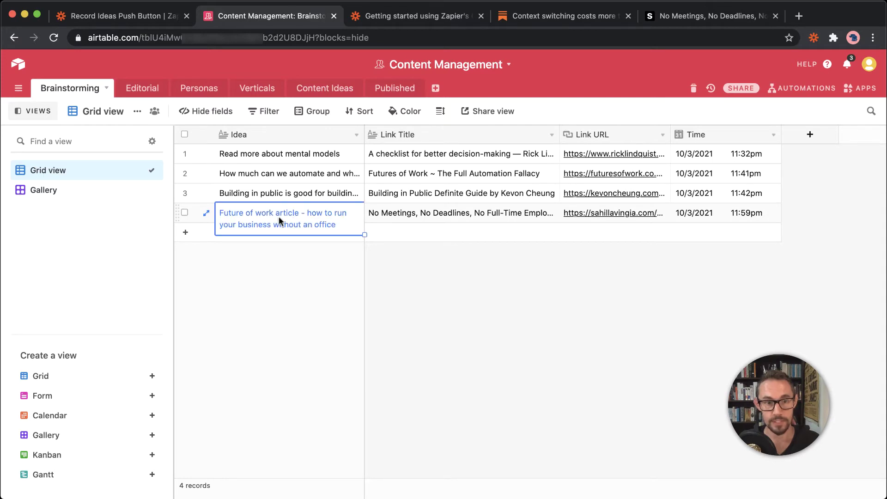
pyautogui.click(207, 216)
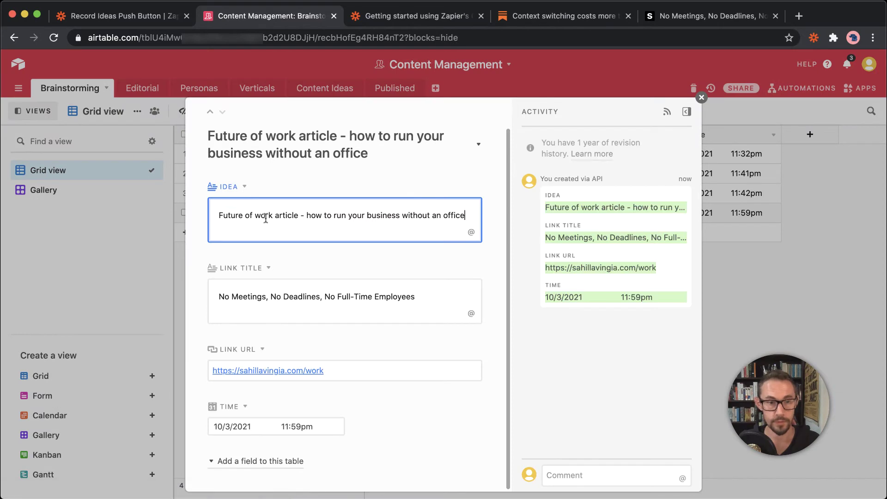
pyautogui.scroll(-1, 399, 231)
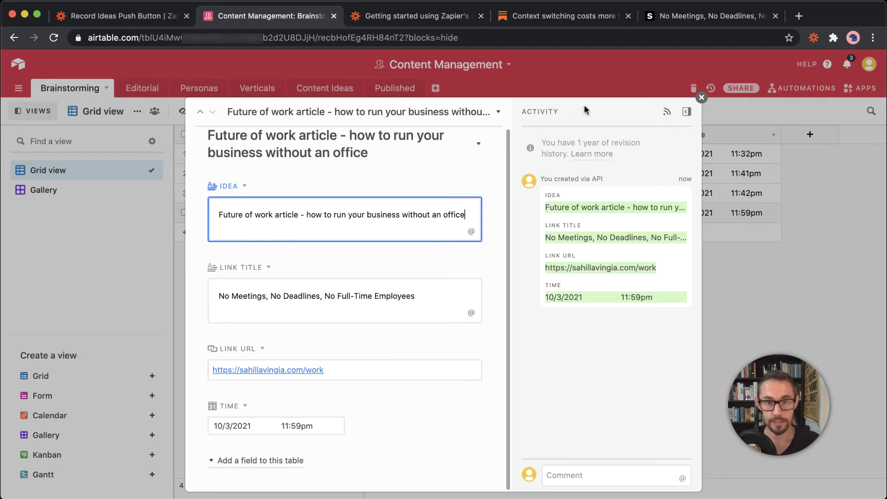
pyautogui.click(703, 97)
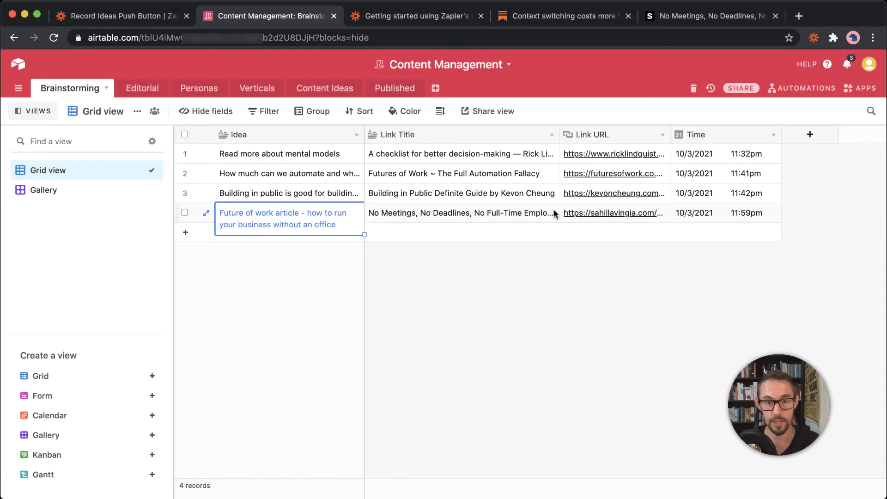
# Follow the Link URL of the "Future of work article" record to check its source page, and close that page.
pyautogui.click(604, 214)
pyautogui.click(597, 213)
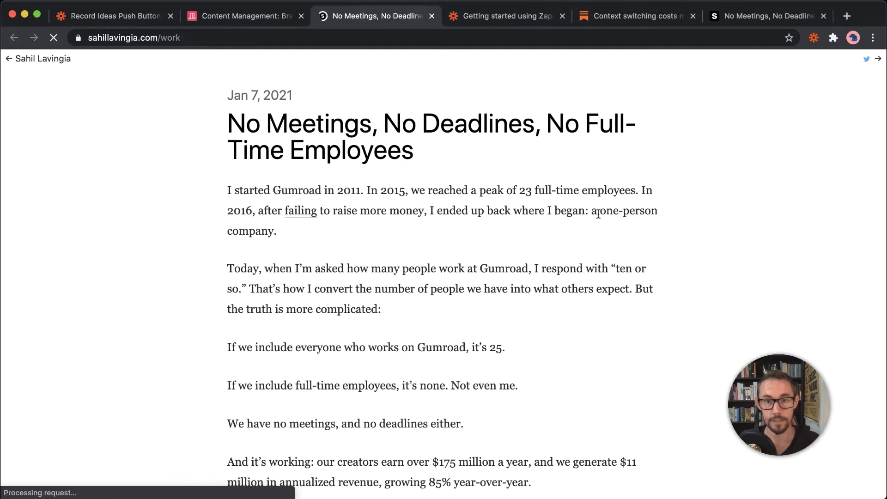
pyautogui.click(431, 16)
# From the context switching article, send the idea "What are the costs of working in an office where you're constantly interrupted" through Record Ideas Push Button.
pyautogui.click(526, 15)
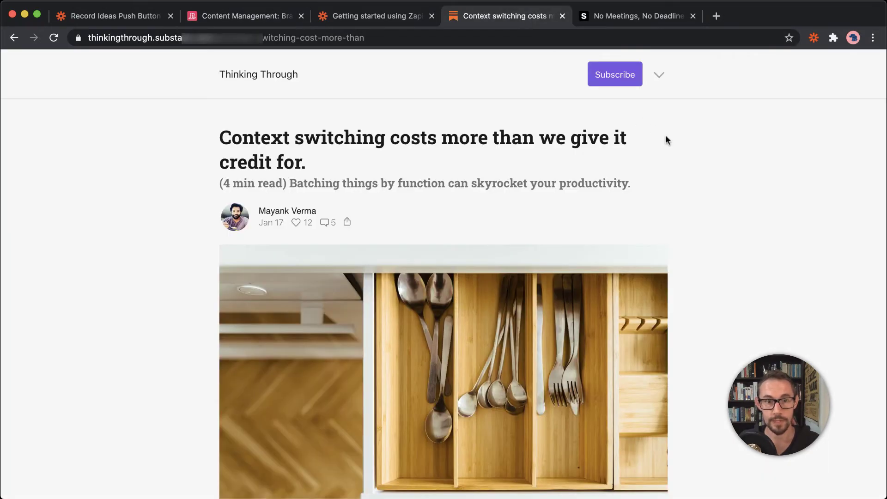
pyautogui.scroll(-2, 484, 166)
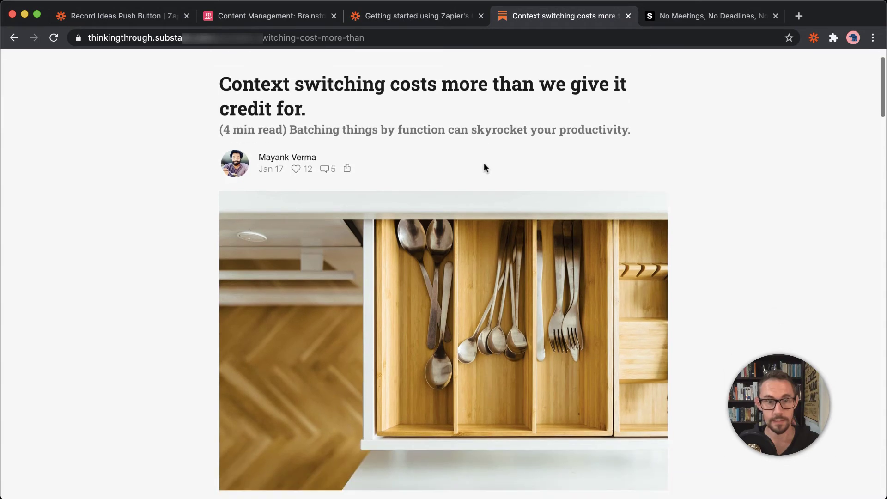
pyautogui.scroll(2, 483, 166)
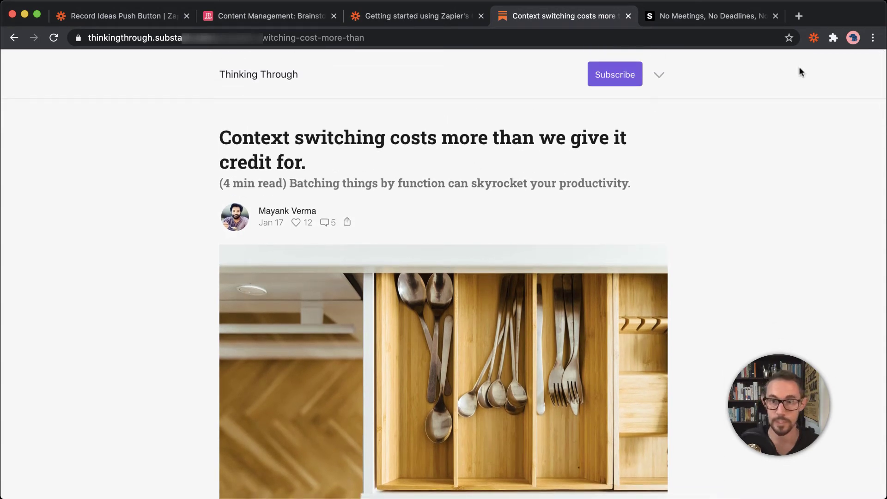
pyautogui.click(814, 41)
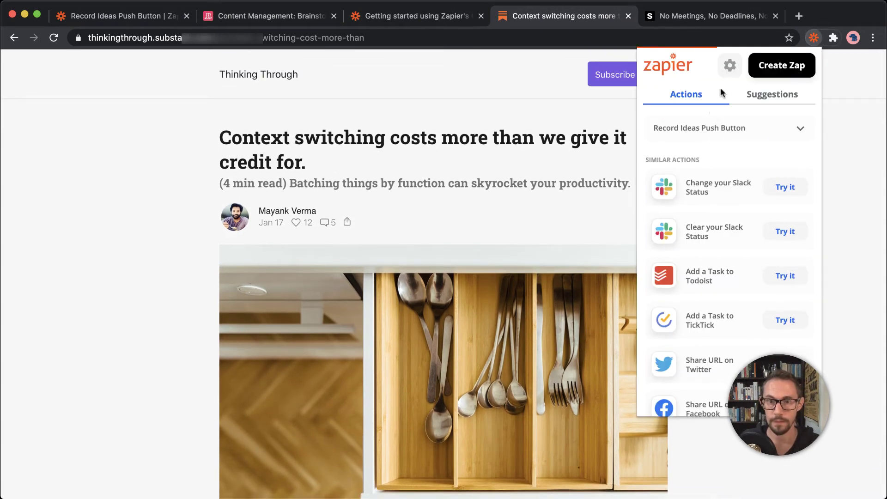
pyautogui.click(689, 124)
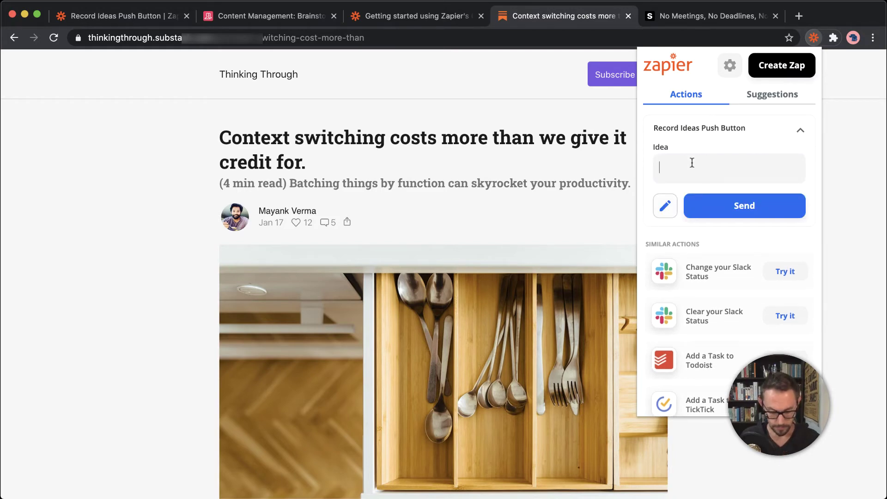
pyautogui.write('What are the cost')
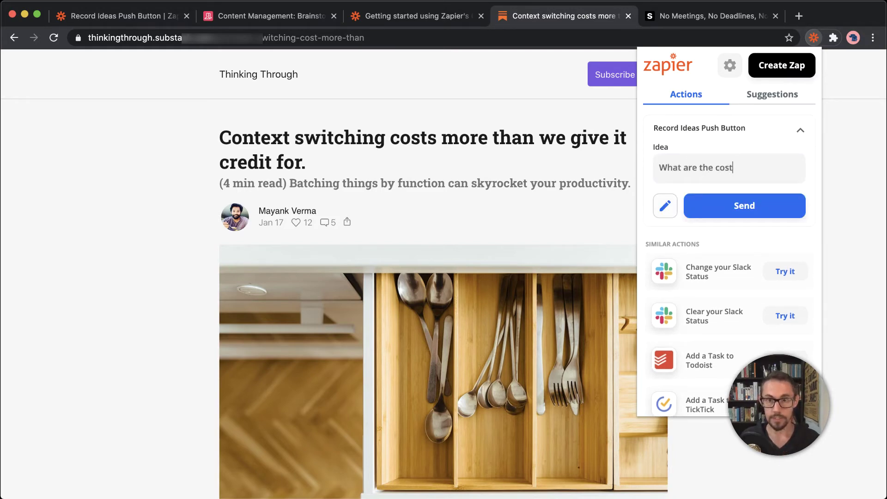
pyautogui.write('s of working in an o')
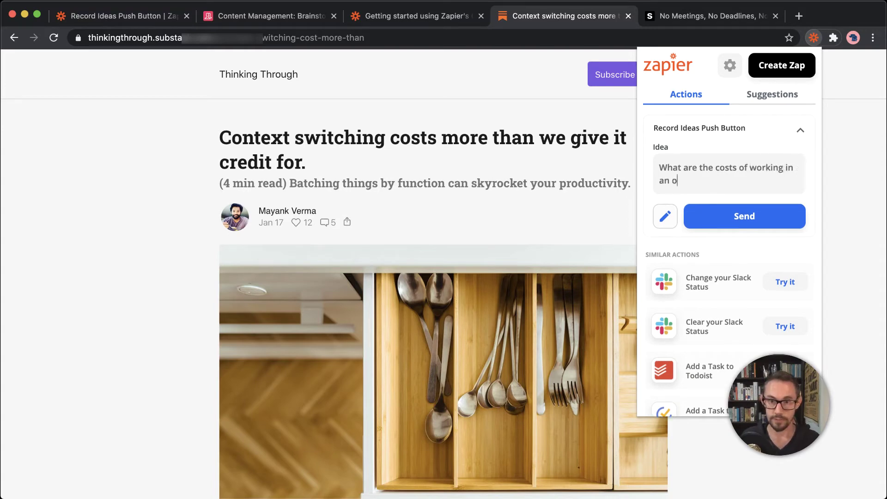
pyautogui.write('ffice wher')
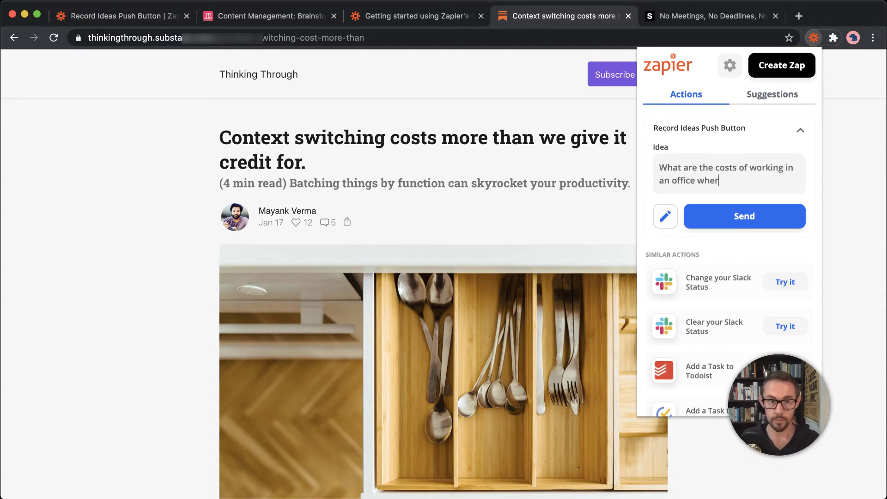
pyautogui.write("e you're contstan")
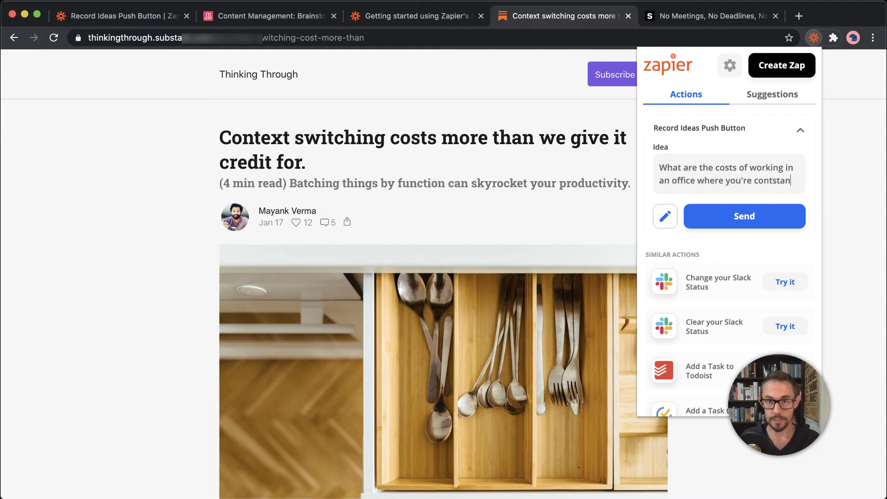
pyautogui.press('BackSpace')
pyautogui.press('BackSpace')
pyautogui.press('BackSpace')
pyautogui.press('BackSpace')
pyautogui.write('an')
pyautogui.press('BackSpace')
pyautogui.press('BackSpace')
pyautogui.press('BackSpace')
pyautogui.write('stantlyint')
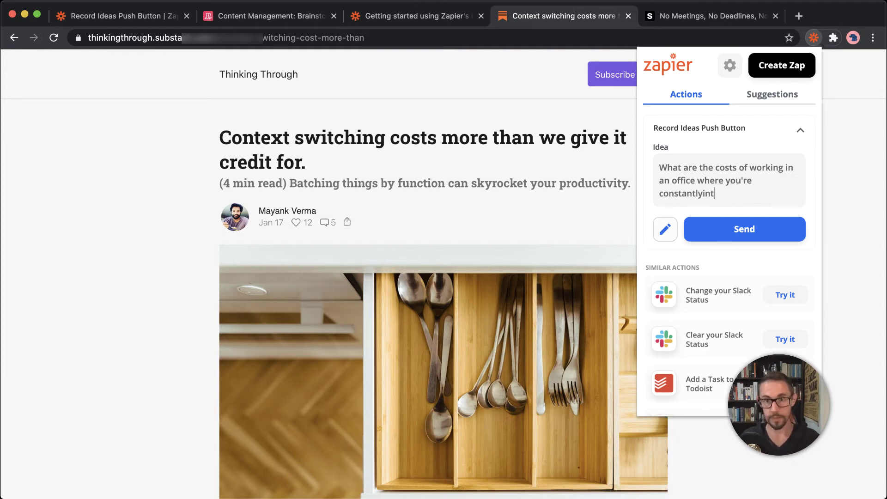
pyautogui.press('BackSpace')
pyautogui.press('BackSpace')
pyautogui.write('inter')
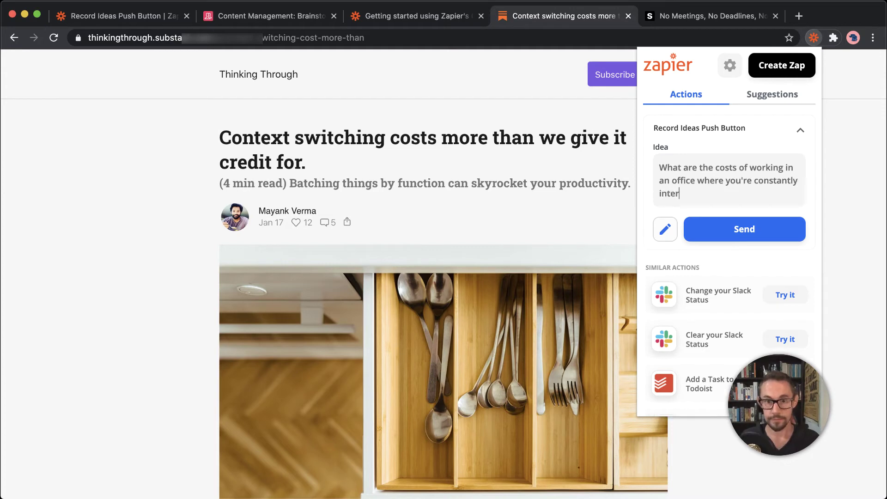
pyautogui.write('rupted')
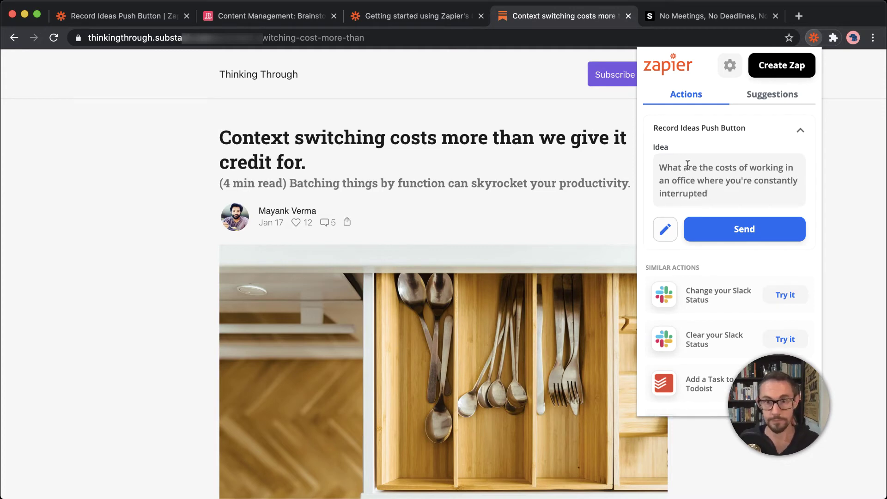
pyautogui.press('Return')
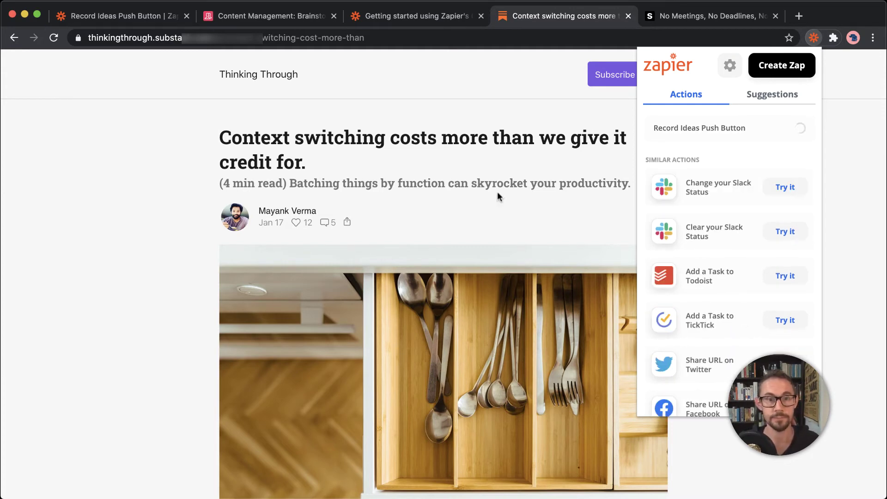
# Check the Brainstorming table in Airtable for the new idea, and return to the Zapier editor to review the trigger's app and event.
pyautogui.click(293, 16)
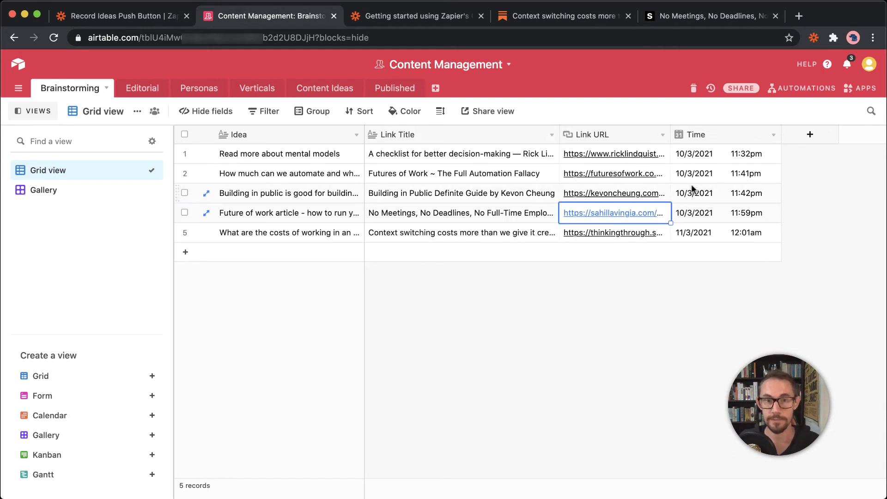
pyautogui.click(137, 19)
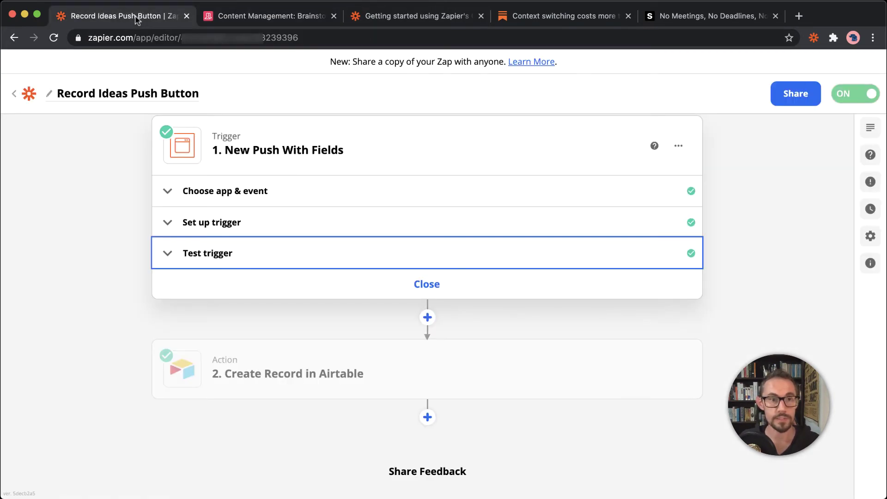
pyautogui.click(95, 206)
pyautogui.scroll(1, 94, 192)
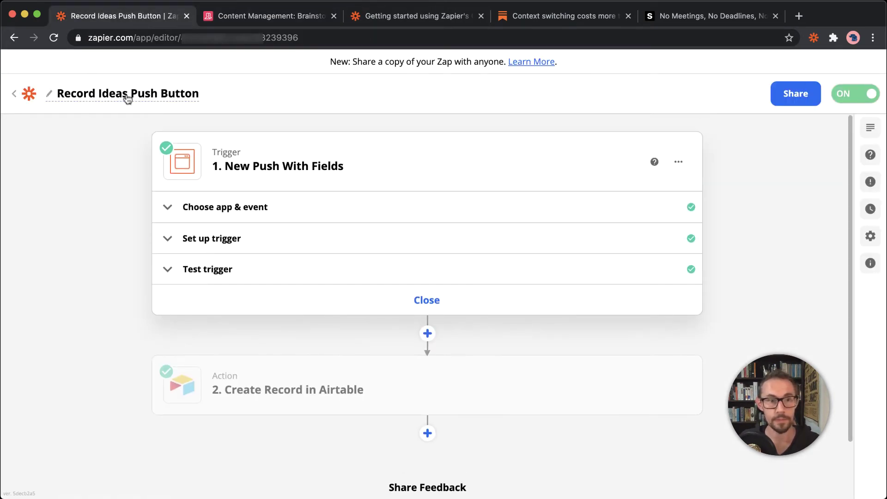
pyautogui.click(266, 207)
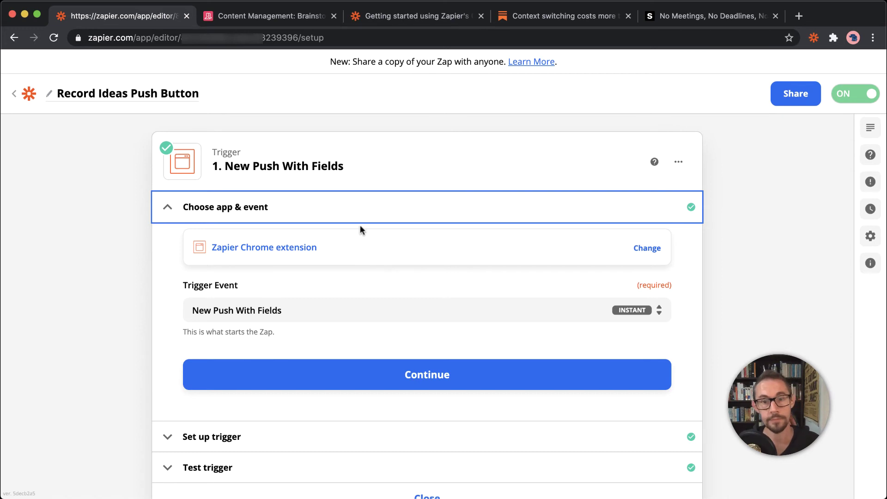
pyautogui.scroll(-1, 356, 230)
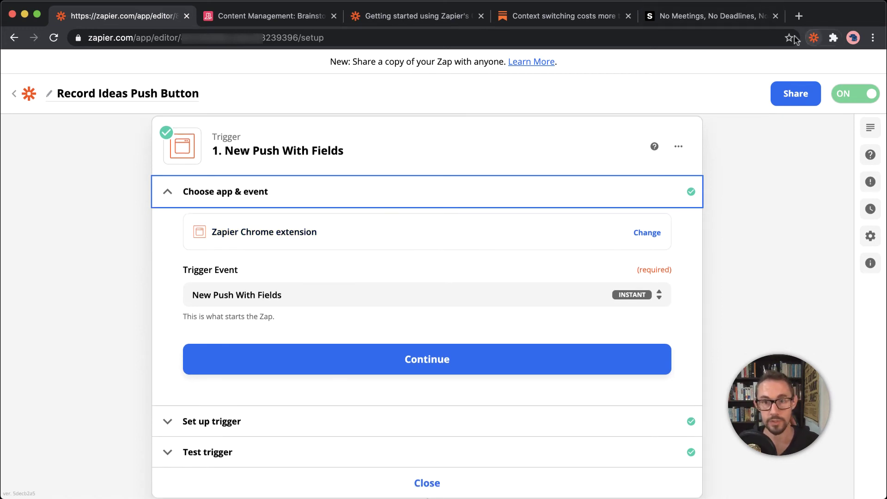
pyautogui.scroll(-1, 319, 244)
pyautogui.scroll(-3, 319, 244)
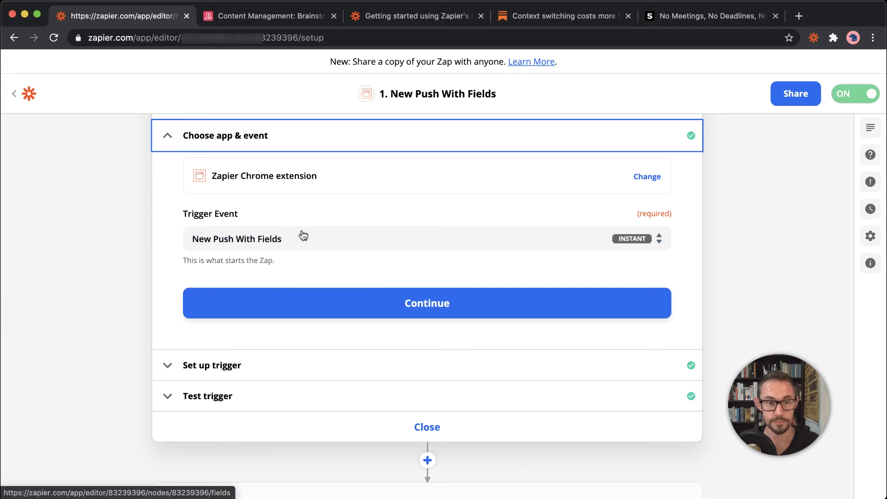
# Review the New Push With Fields trigger's field names and the sample data of its test push.
pyautogui.click(270, 376)
pyautogui.scroll(-2, 327, 271)
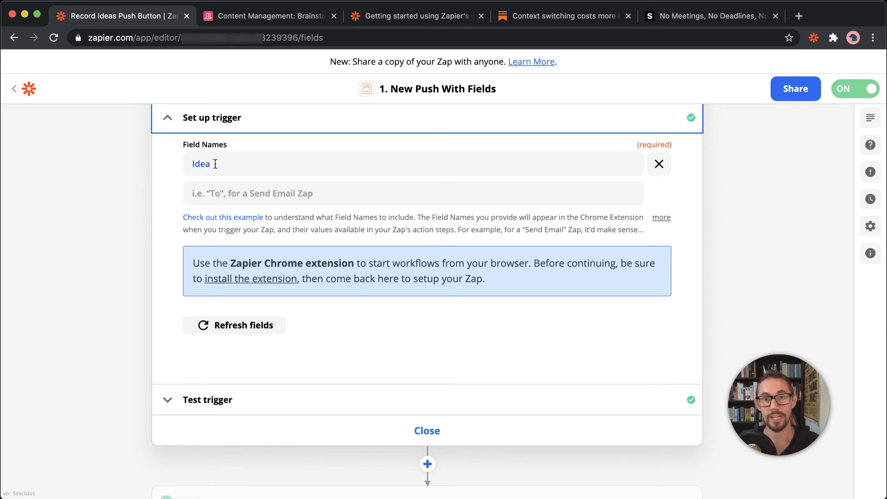
pyautogui.scroll(-3, 230, 222)
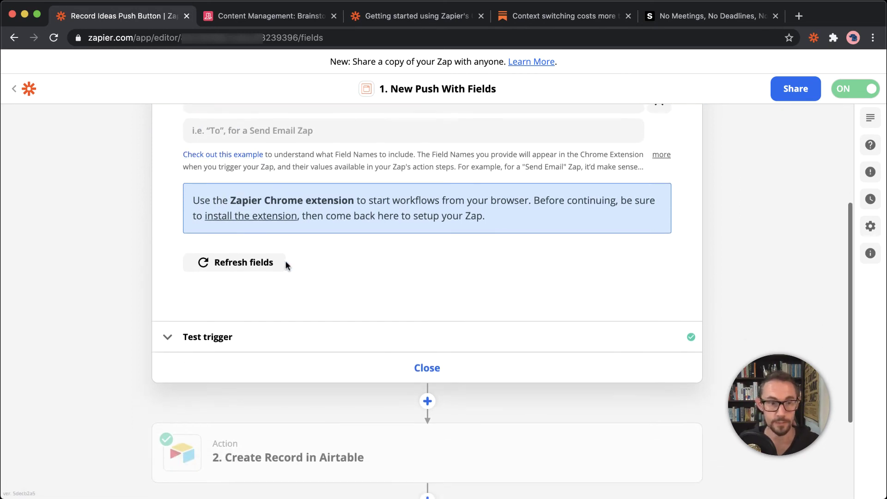
pyautogui.click(249, 328)
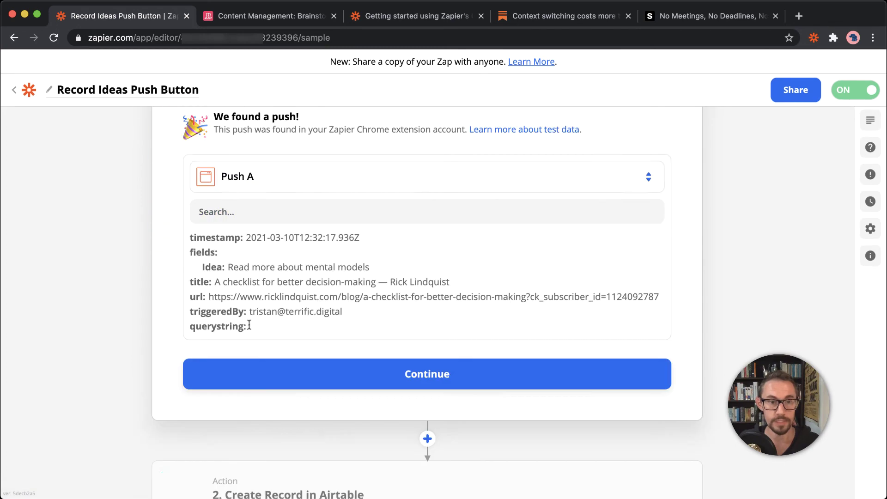
pyautogui.scroll(-2, 249, 325)
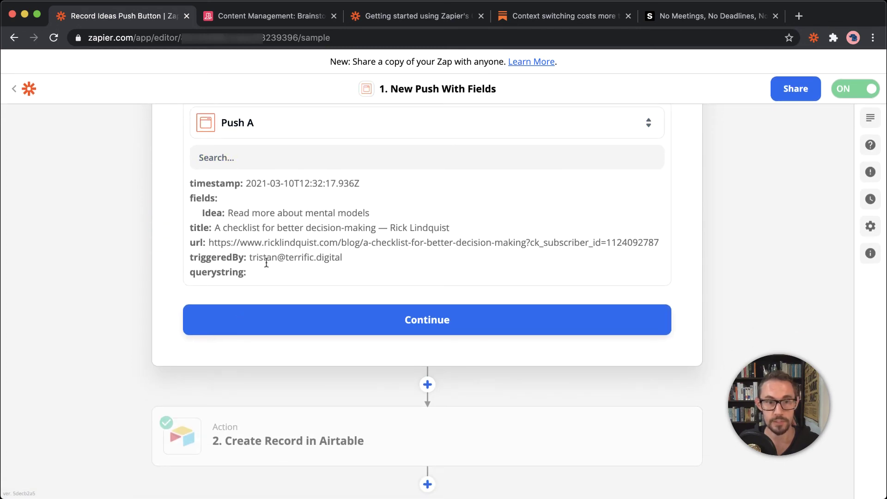
pyautogui.scroll(-1, 324, 360)
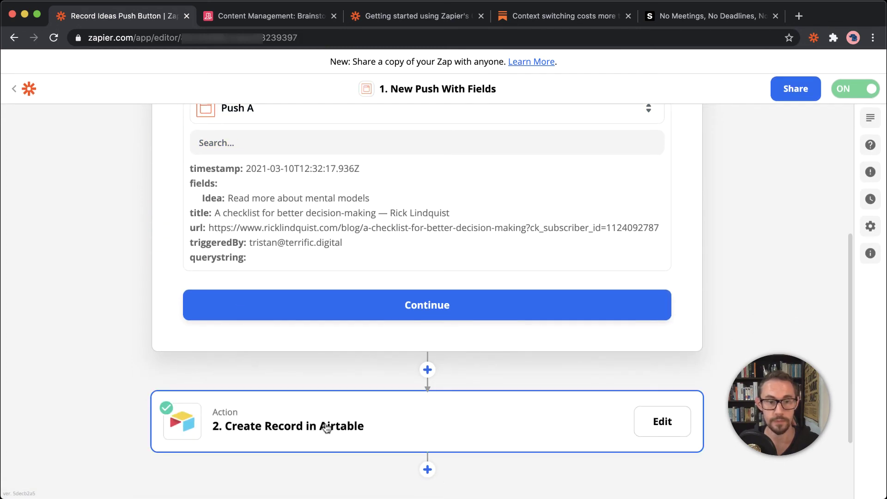
# Review the app, event and account sections of the Create Record in Airtable action.
pyautogui.click(325, 427)
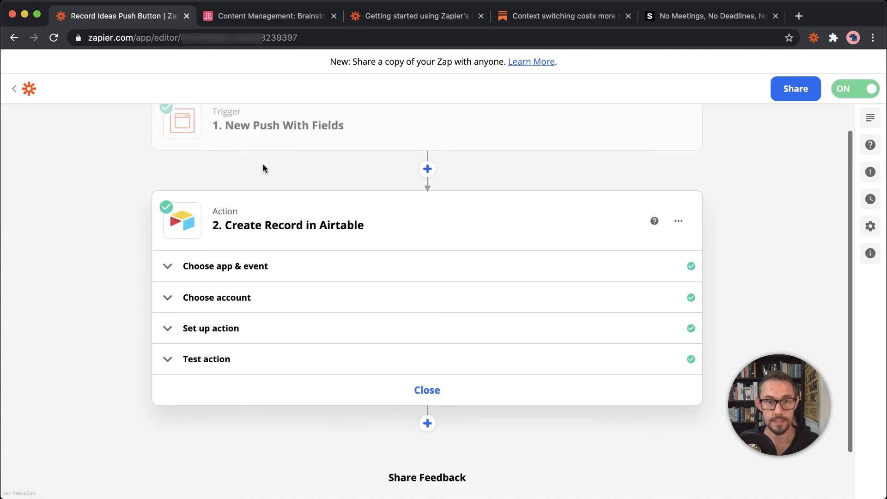
pyautogui.scroll(2, 263, 168)
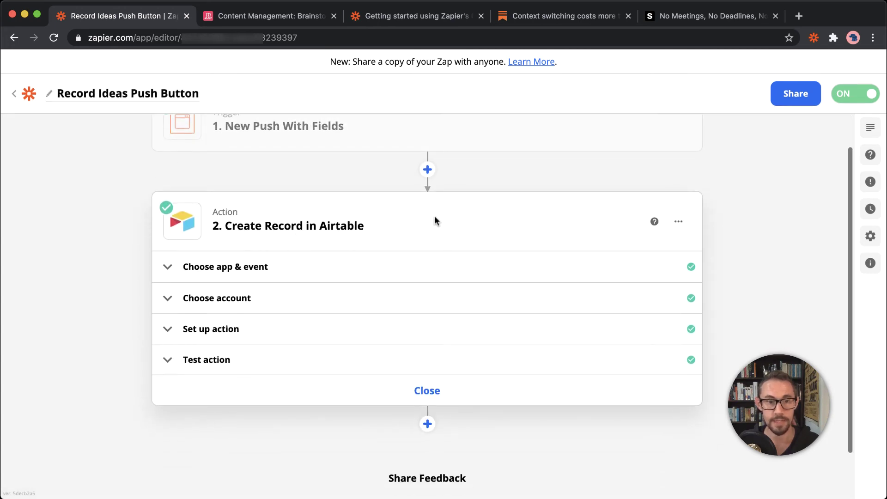
pyautogui.click(247, 271)
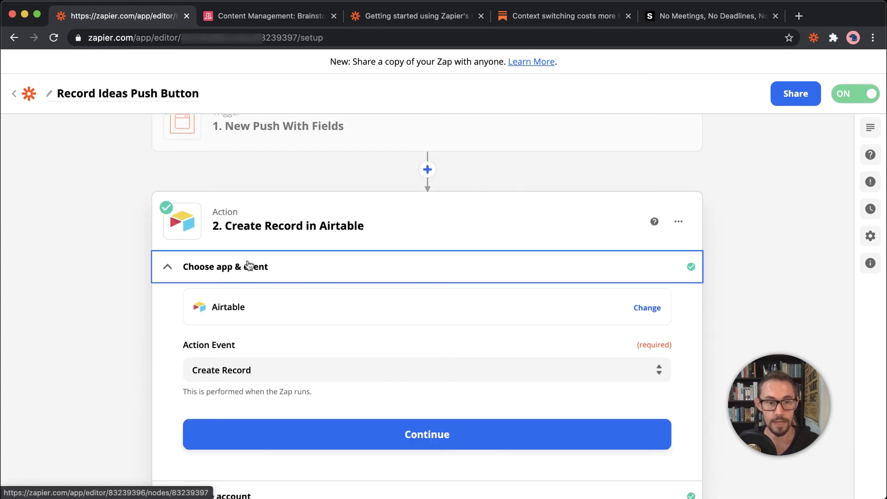
pyautogui.click(248, 271)
pyautogui.click(248, 276)
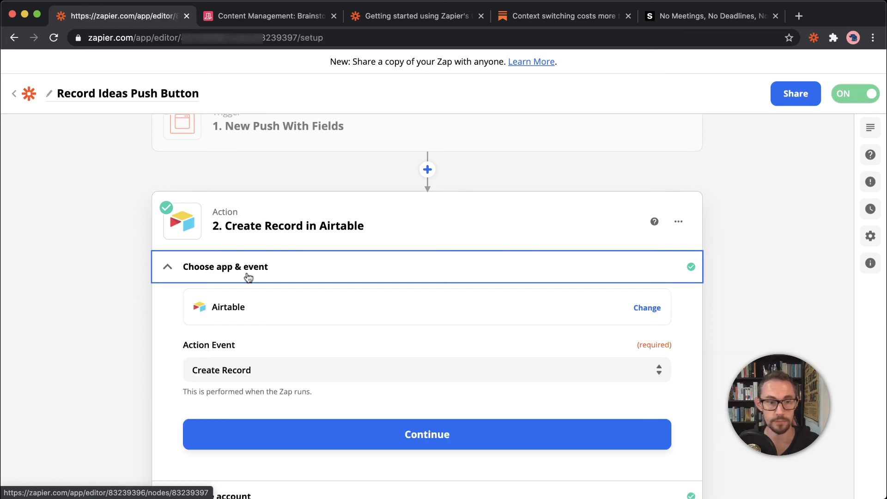
pyautogui.click(275, 409)
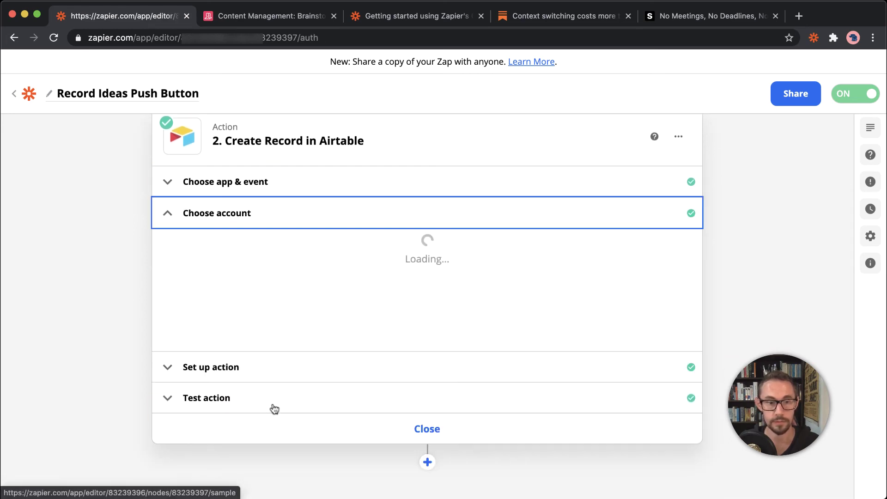
# Review the base, table and field mappings of the Create Record in Airtable action, and collapse the action.
pyautogui.click(240, 367)
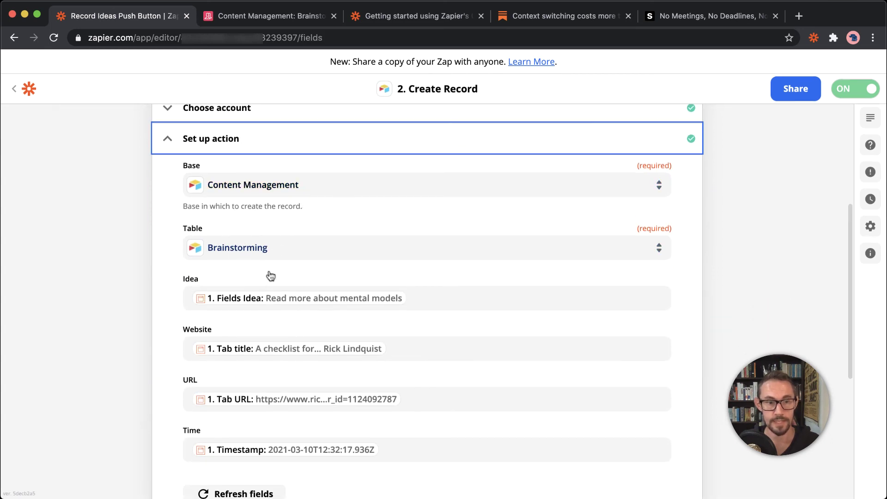
pyautogui.scroll(-2, 258, 286)
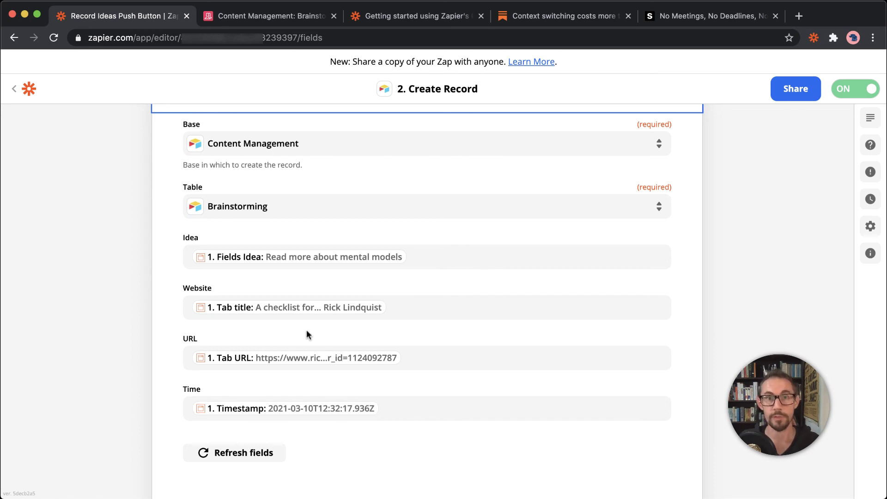
pyautogui.scroll(-5, 307, 329)
pyautogui.scroll(-2, 306, 328)
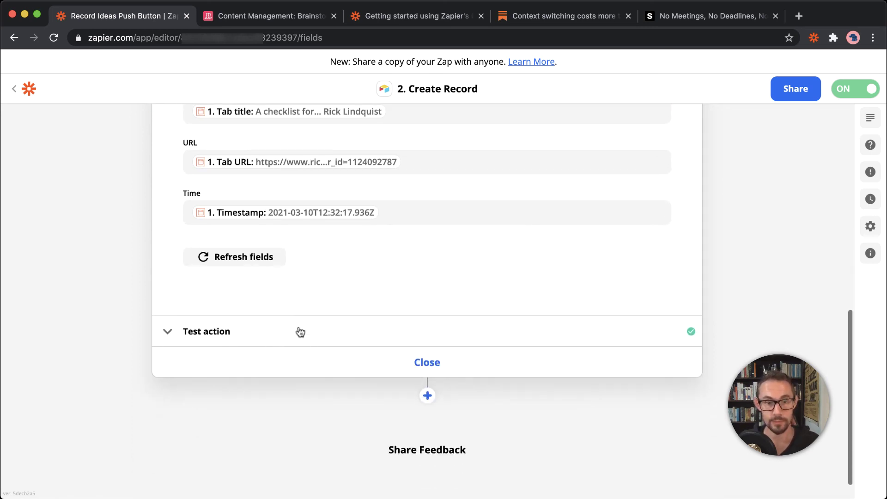
pyautogui.click(391, 361)
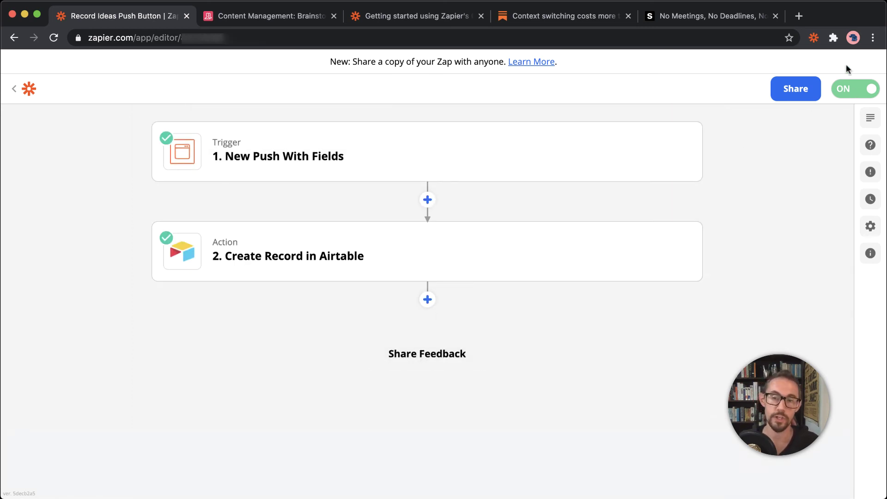
# Turn the Zap off and back on, checking for Record Ideas Push Button in the Zapier extension in each state.
pyautogui.click(813, 37)
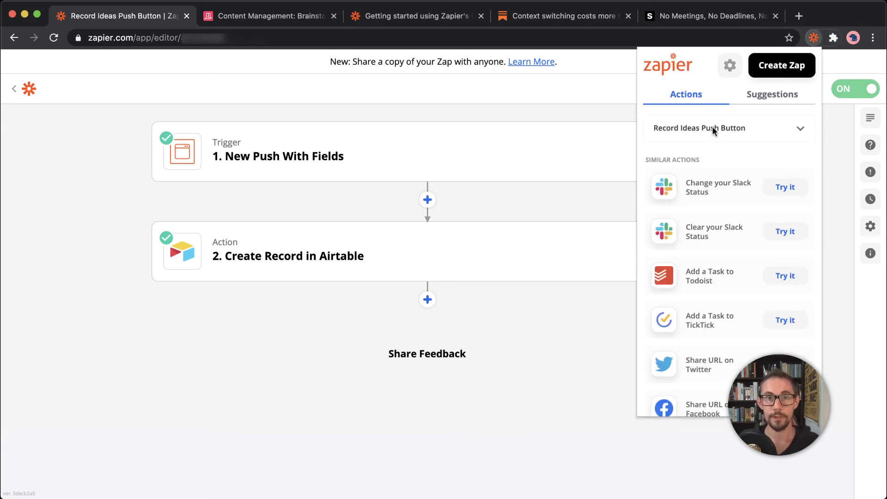
pyautogui.click(829, 117)
pyautogui.click(852, 88)
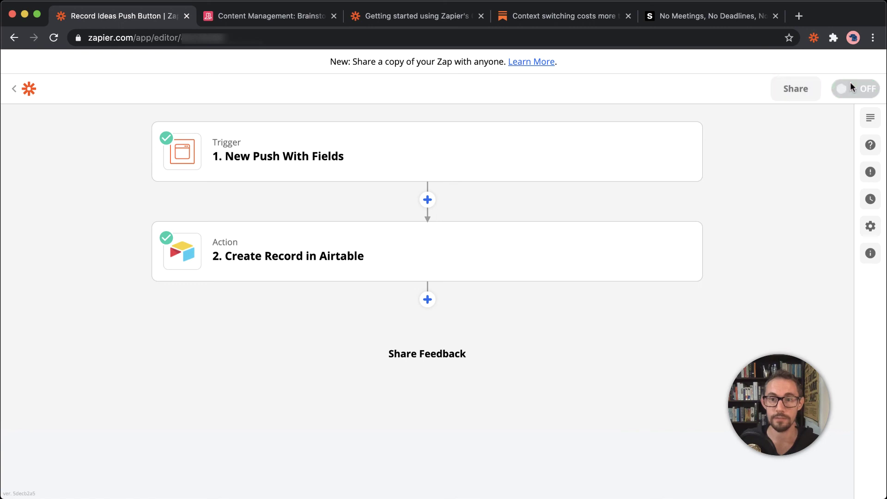
pyautogui.click(813, 38)
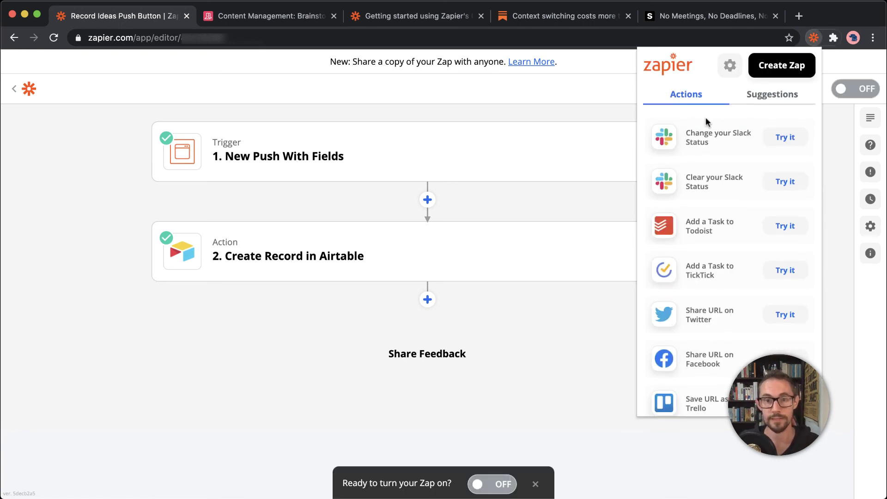
pyautogui.click(588, 121)
pyautogui.click(844, 93)
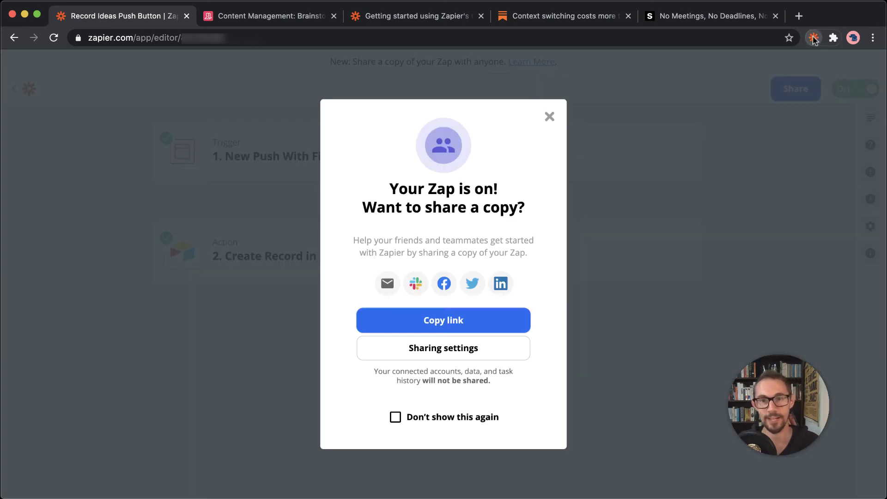
pyautogui.click(814, 38)
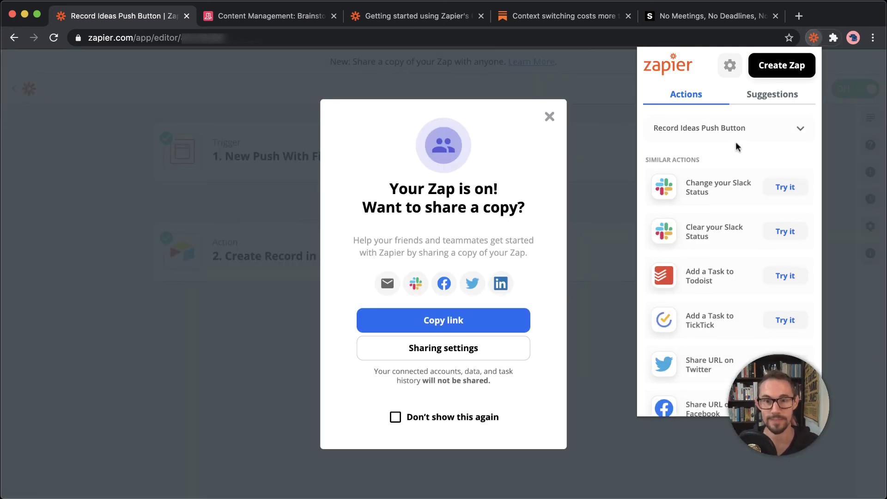